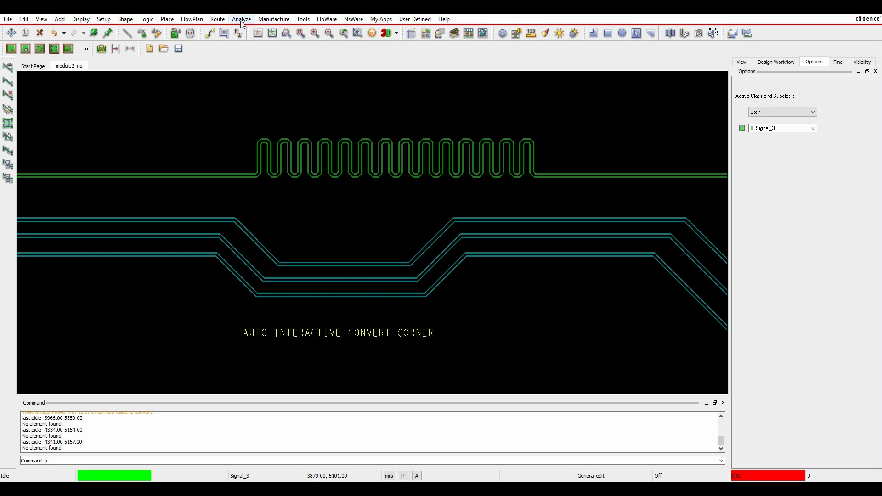
Step: Start Auto-interactive Convert Corner from Route > Unsupported Prototypes and dismiss the prototype notice
click(218, 20)
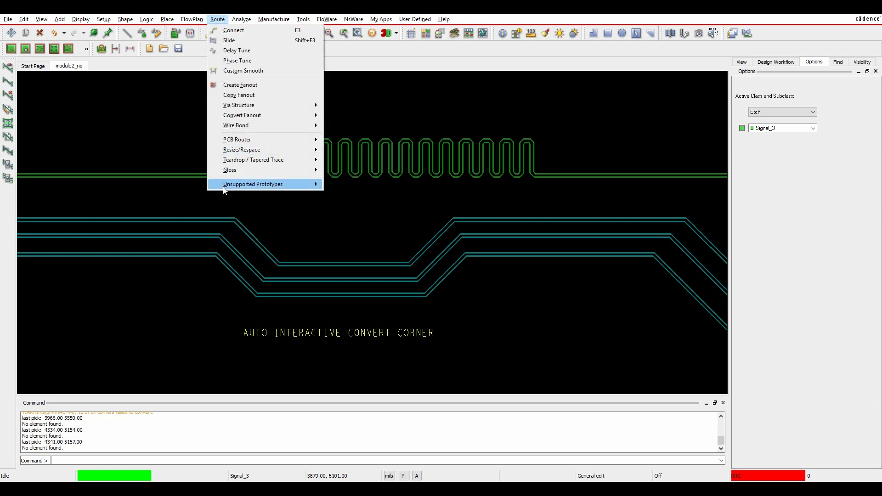
mouse_move(254, 184)
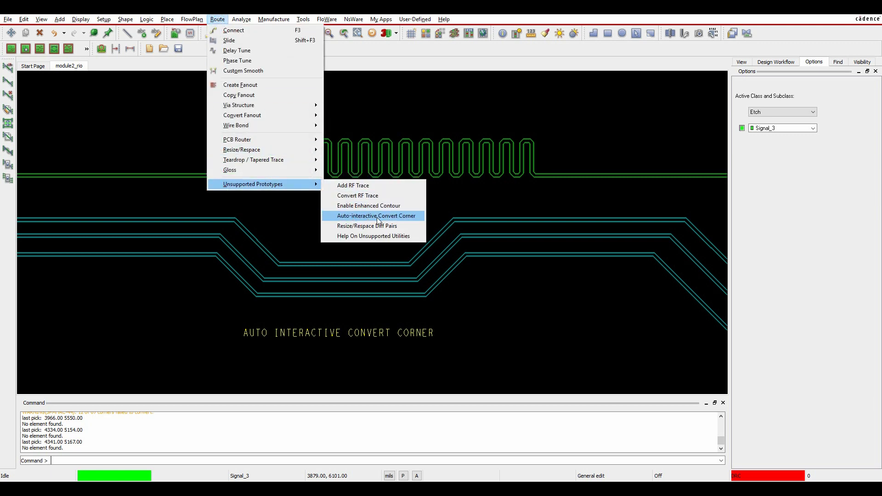
click(369, 217)
click(514, 310)
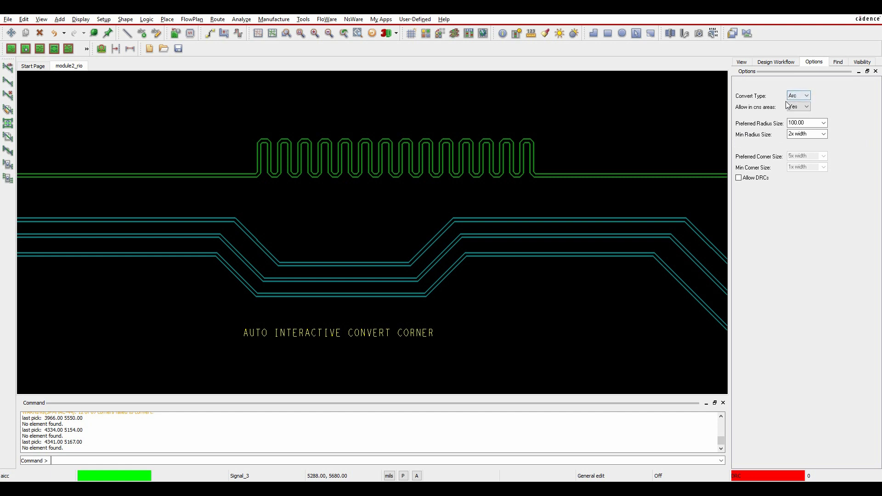
click(804, 99)
click(801, 98)
click(801, 98)
click(801, 96)
Step: Window-select the blue differential-pair traces to arc their 45° corners, then choose Done
click(149, 321)
drag(149, 320, 543, 198)
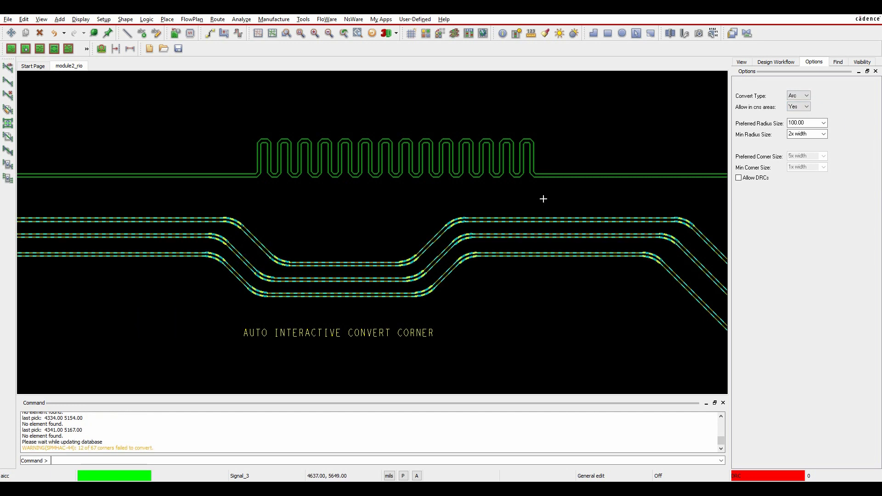
click(559, 304)
right_click(560, 305)
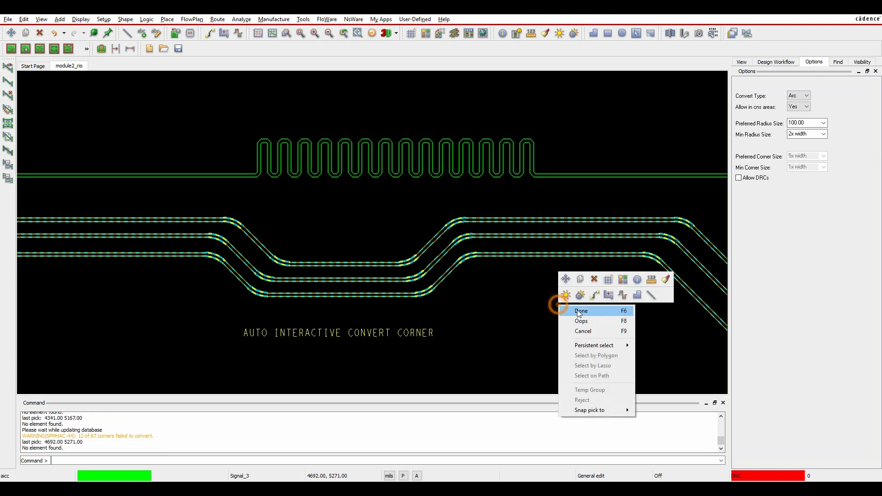
click(584, 312)
scroll(484, 245, up, 2)
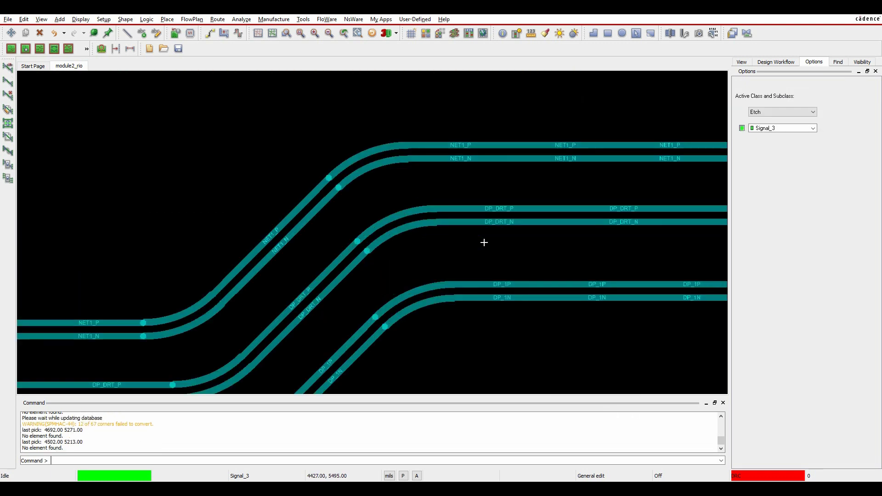
scroll(484, 243, down, 2)
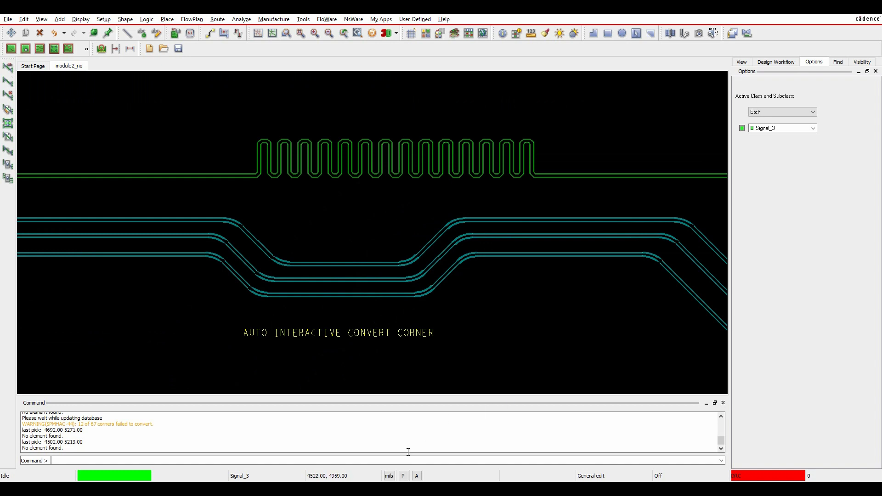